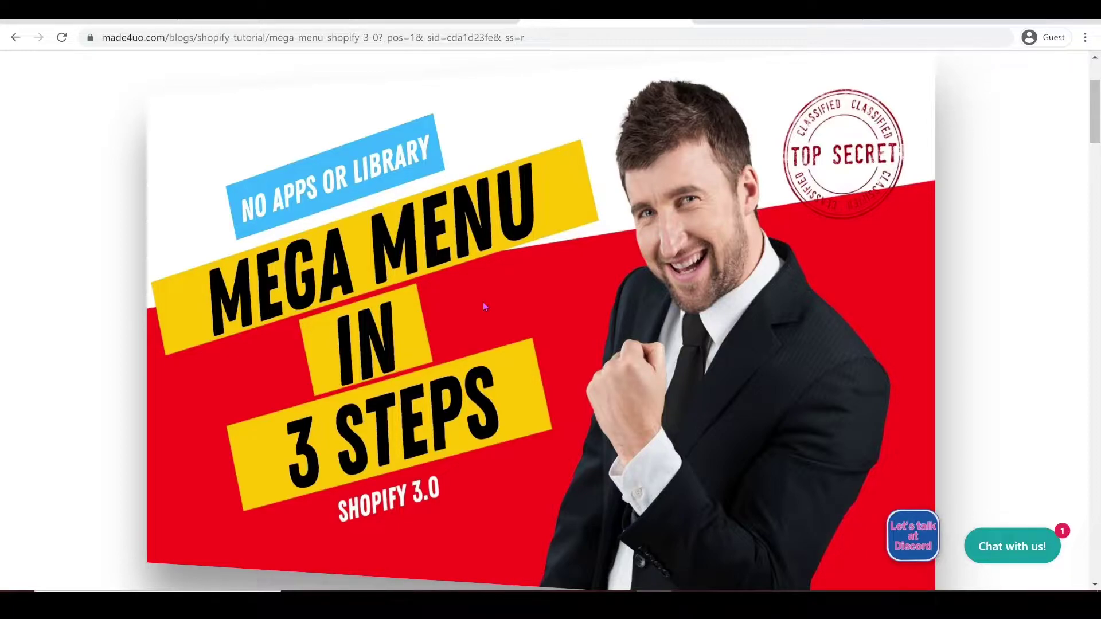
# Switch from the tutorial post to the made4uo.myshopify.com store preview tab.
pyautogui.click(387, 11)
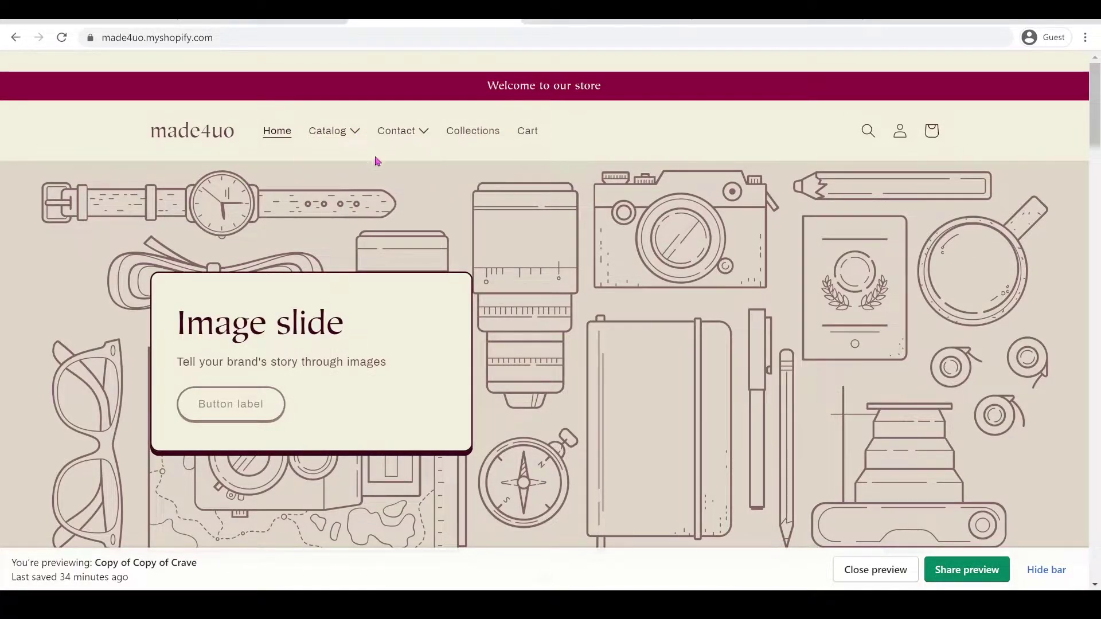
pyautogui.moveTo(328, 131)
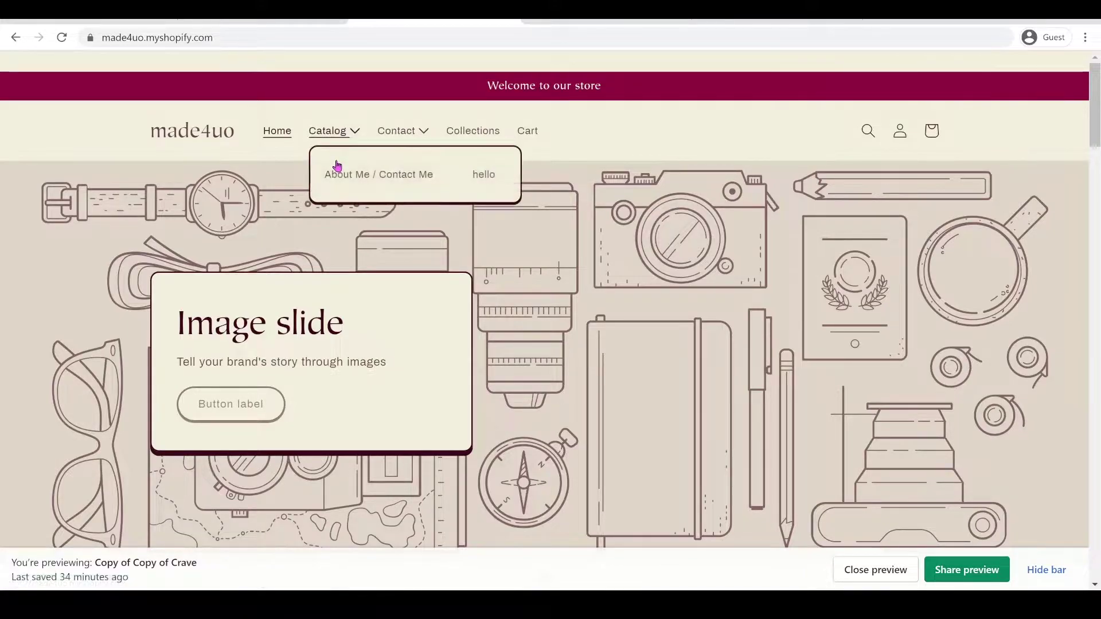
pyautogui.click(344, 176)
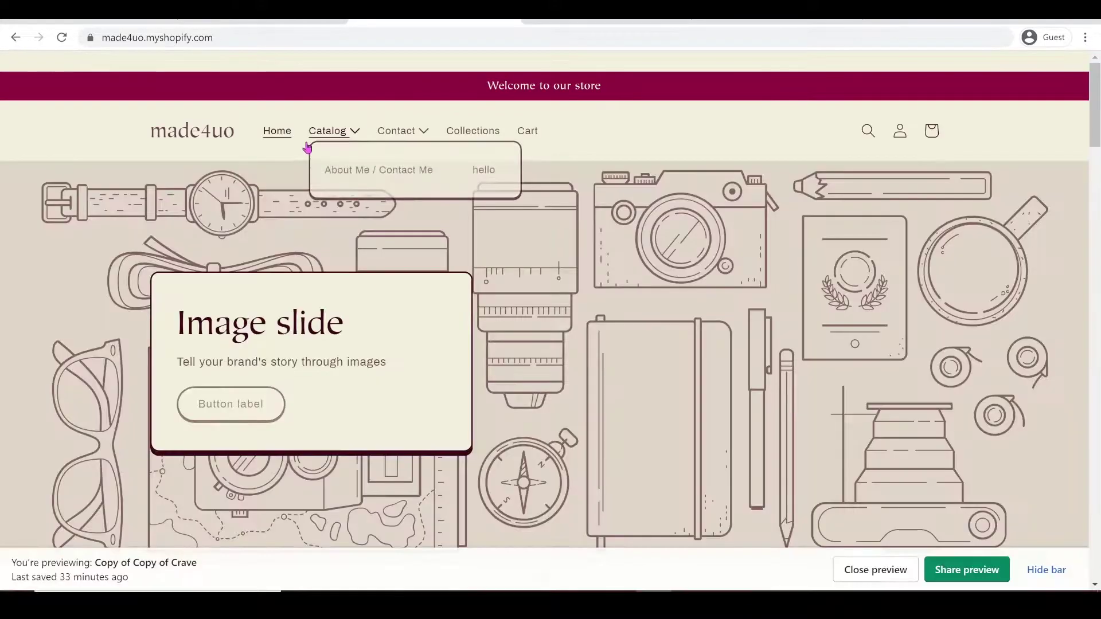
pyautogui.scroll(-2, 388, 173)
pyautogui.scroll(-4, 559, 202)
pyautogui.scroll(2, 583, 270)
pyautogui.scroll(2, 507, 200)
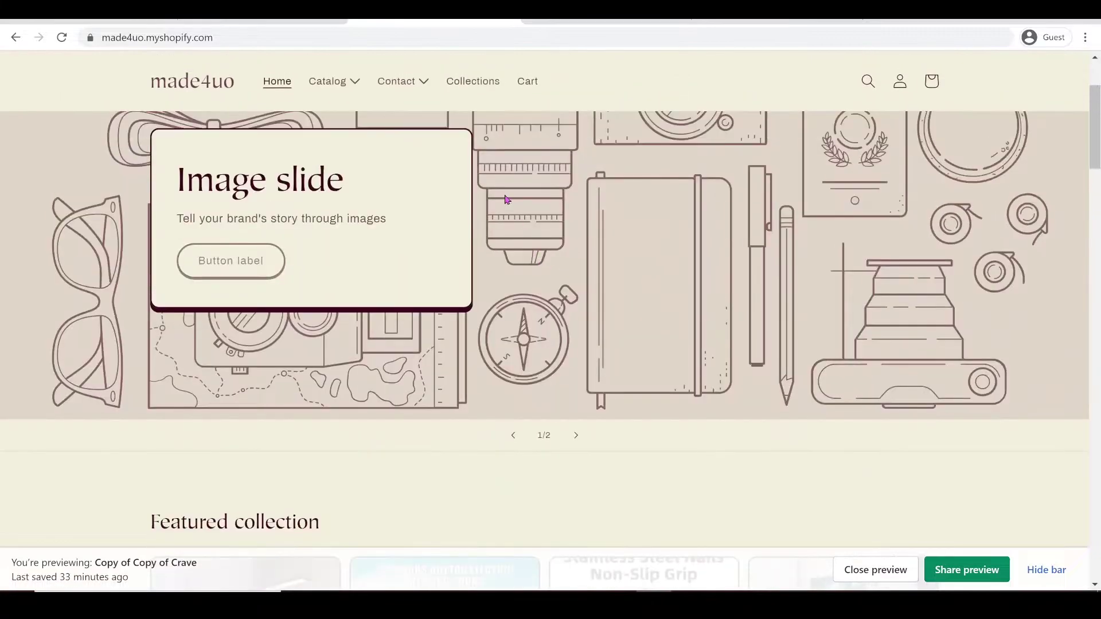
pyautogui.scroll(-4, 506, 199)
pyautogui.scroll(-10, 576, 330)
pyautogui.scroll(7, 553, 315)
pyautogui.scroll(-1, 394, 67)
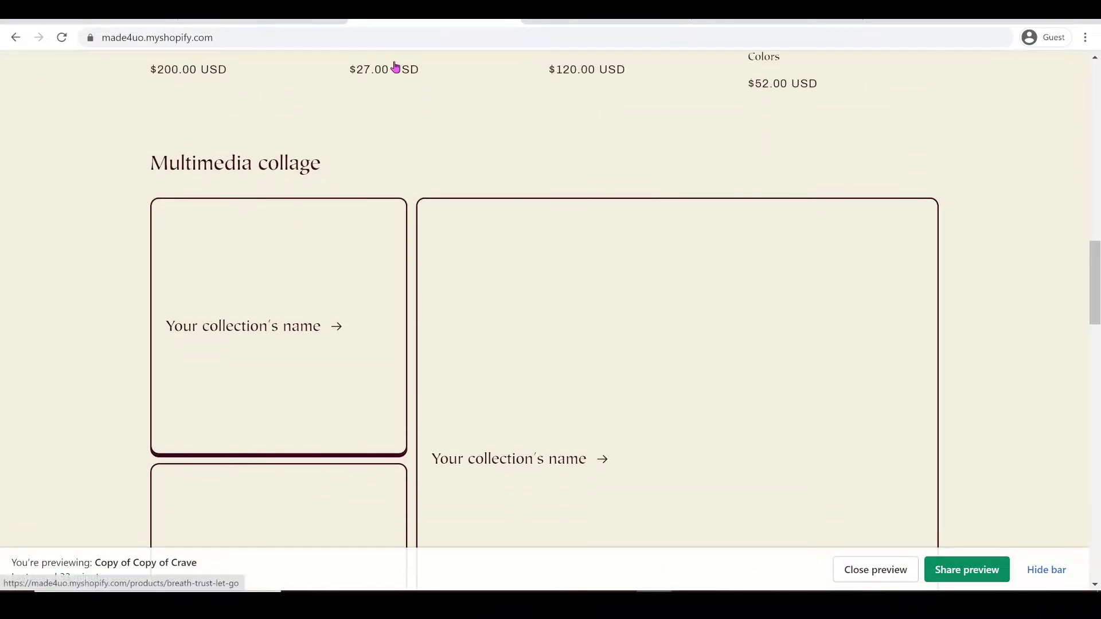
pyautogui.scroll(2, 394, 68)
pyautogui.scroll(-8, 582, 238)
pyautogui.scroll(4, 582, 238)
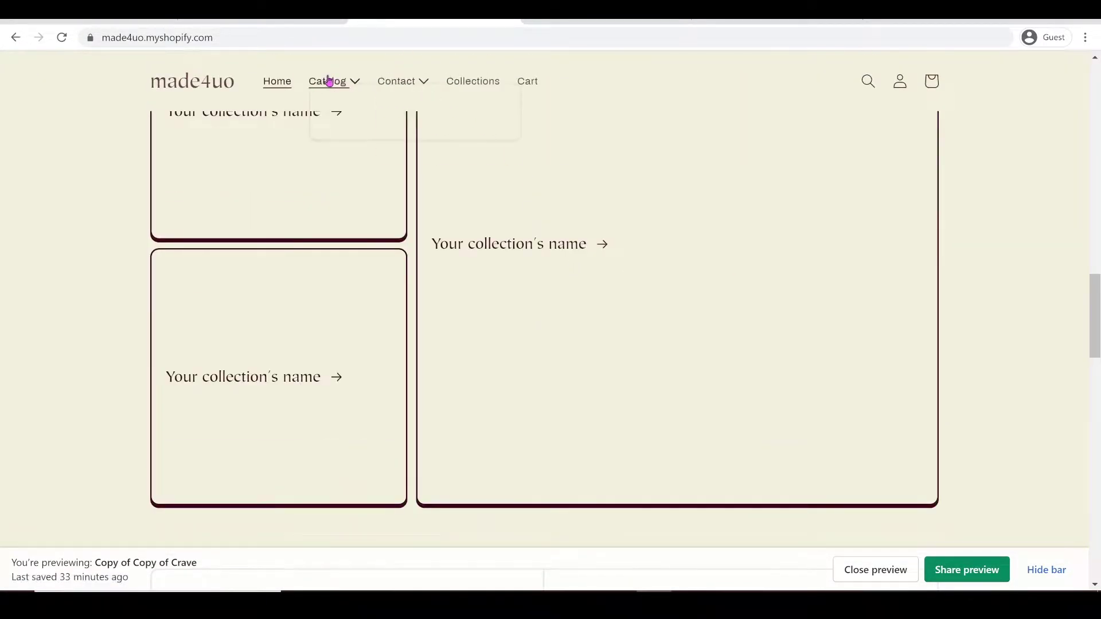
pyautogui.scroll(5, 634, 226)
pyautogui.scroll(6, 644, 231)
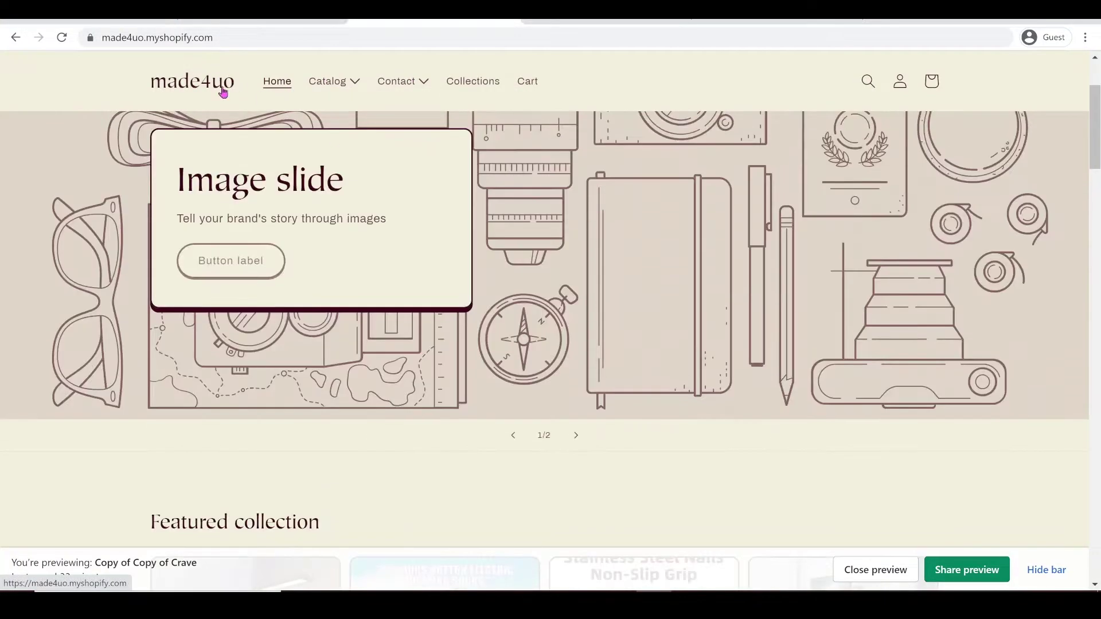
pyautogui.click(222, 92)
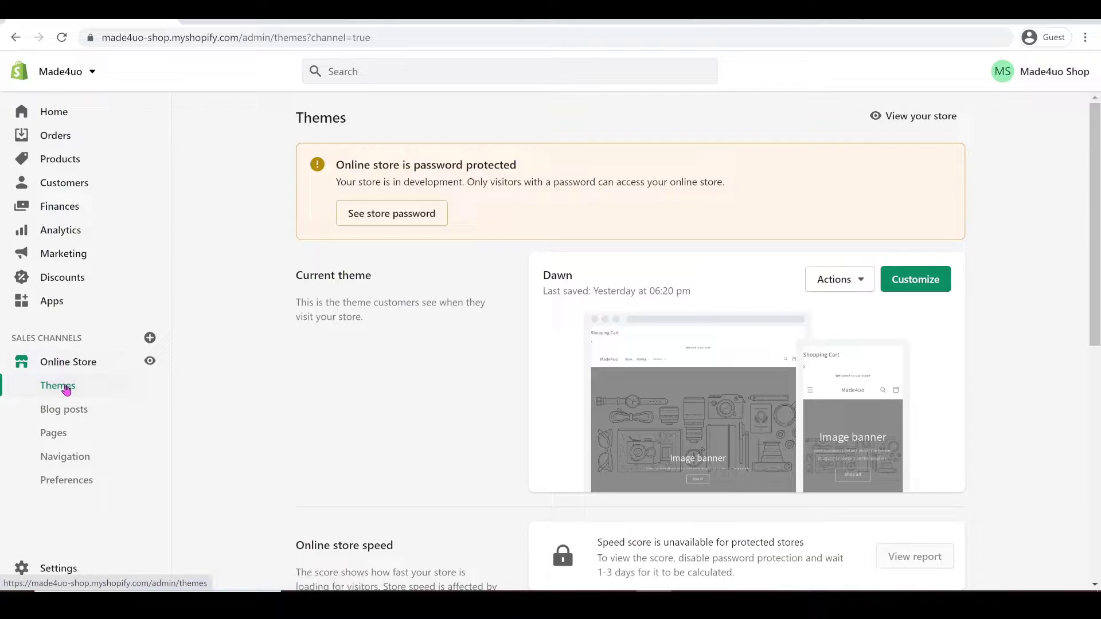
pyautogui.scroll(-3, 672, 344)
pyautogui.scroll(-2, 554, 327)
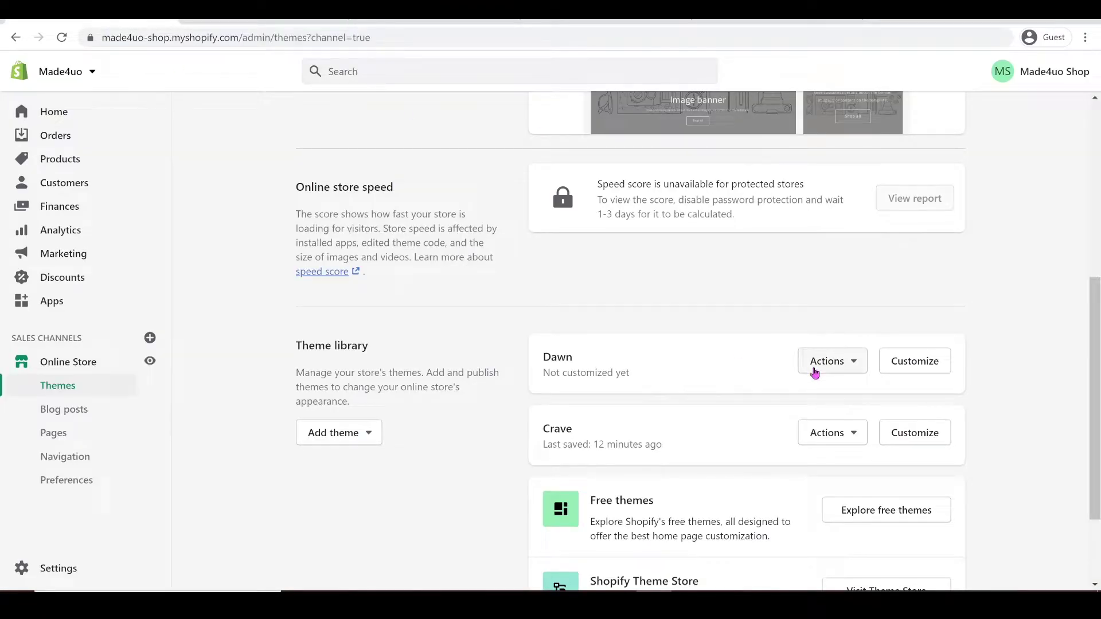
# Choose Edit code from the Dawn theme's Actions in the theme library.
pyautogui.click(815, 370)
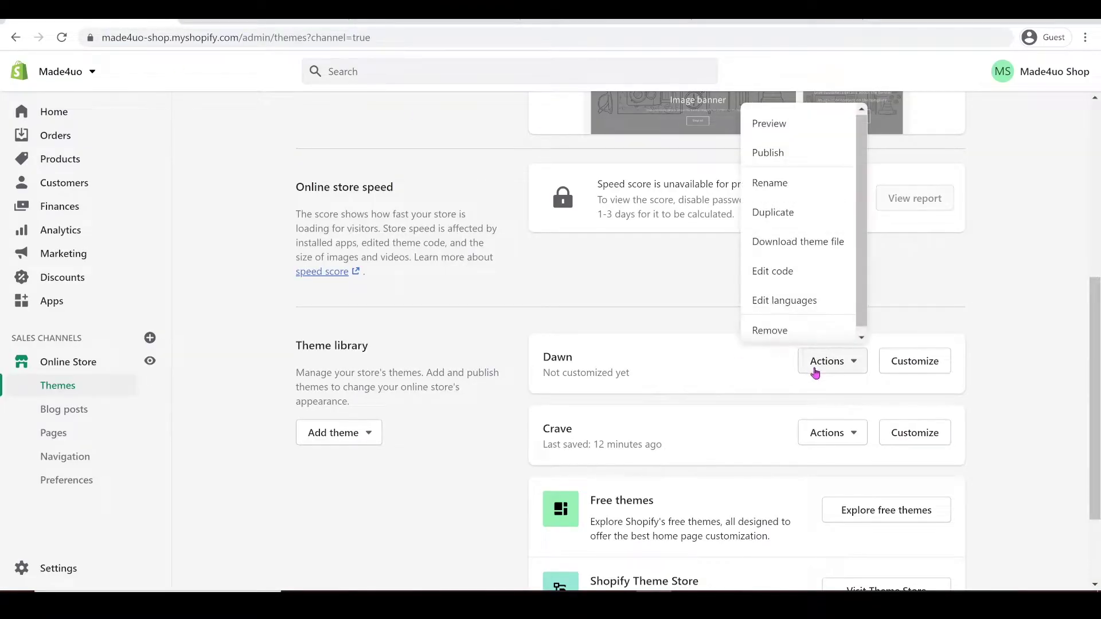
pyautogui.click(800, 268)
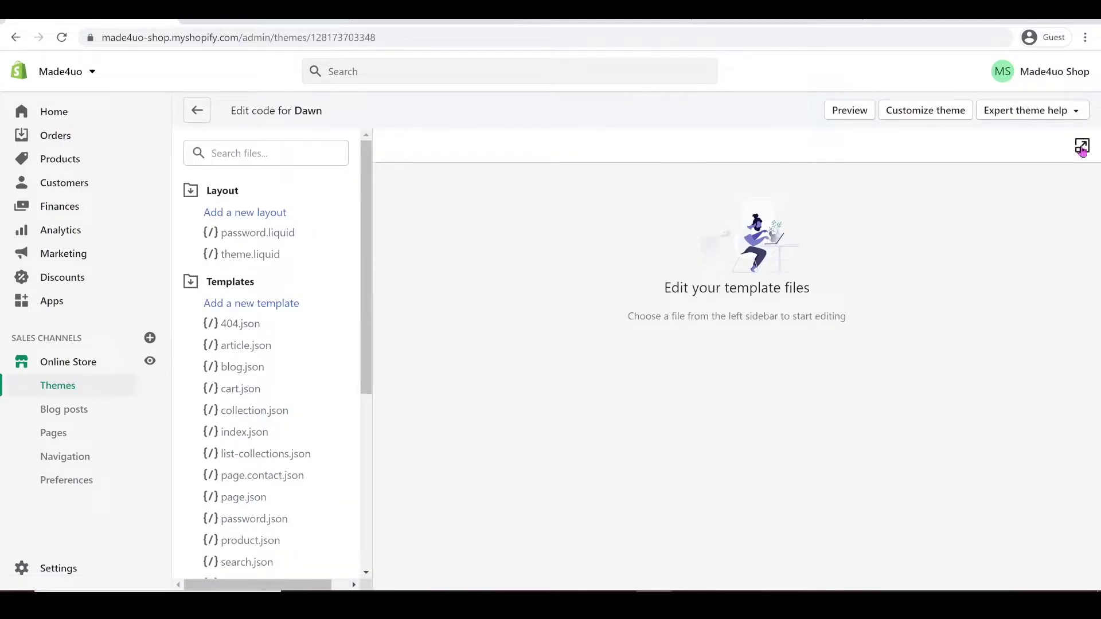
# Go full screen, open Sections > header.liquid, then return to the tutorial tab.
pyautogui.click(1083, 148)
pyautogui.click(61, 244)
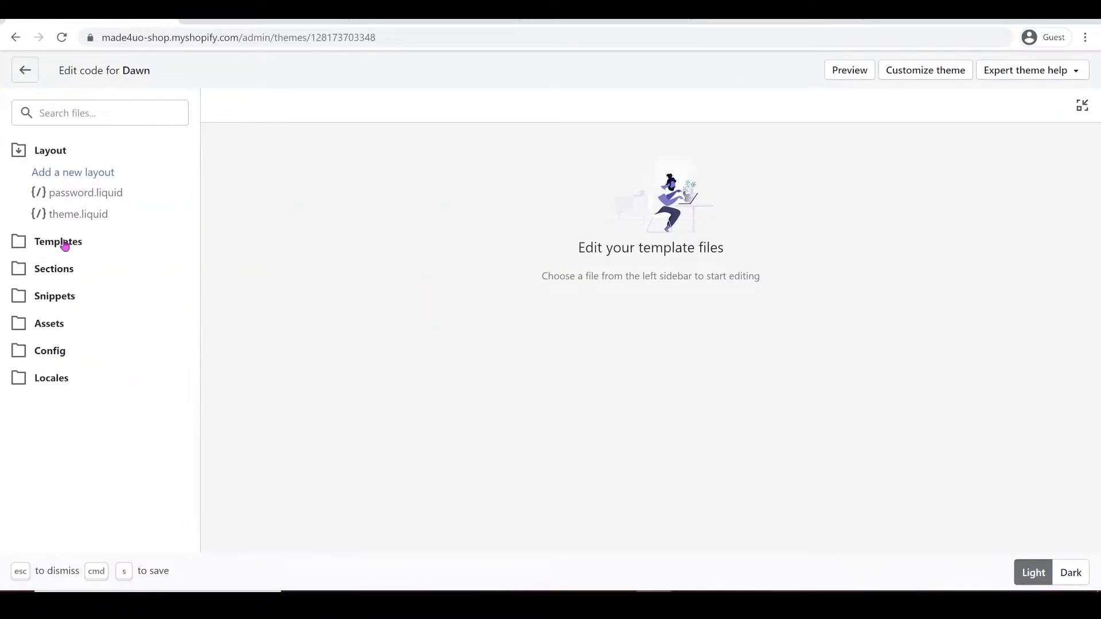
pyautogui.click(59, 269)
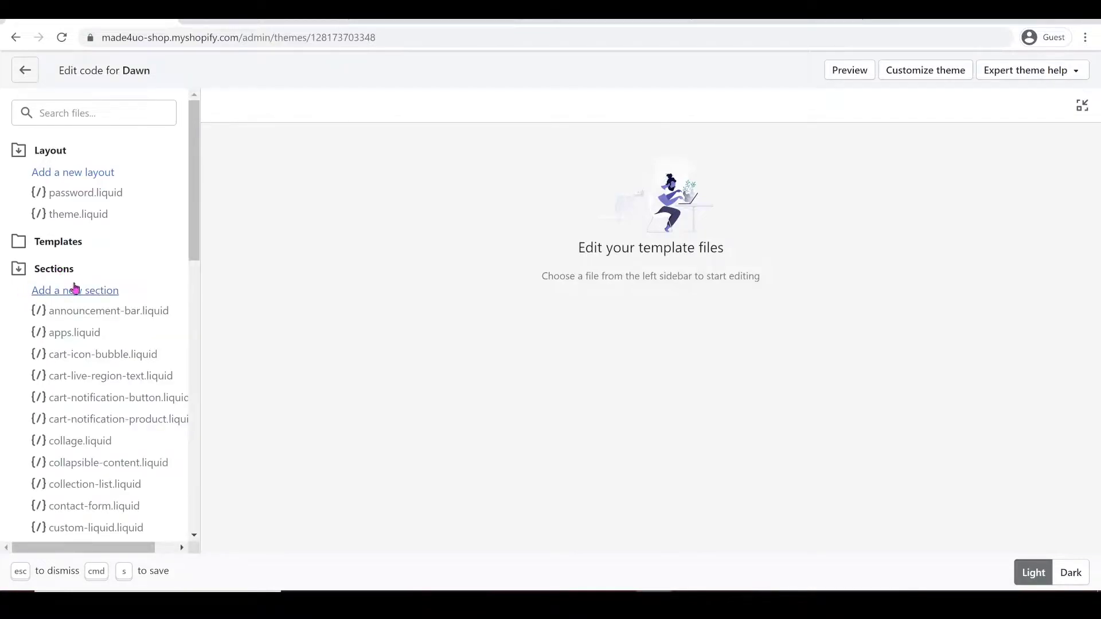
pyautogui.scroll(-3, 90, 361)
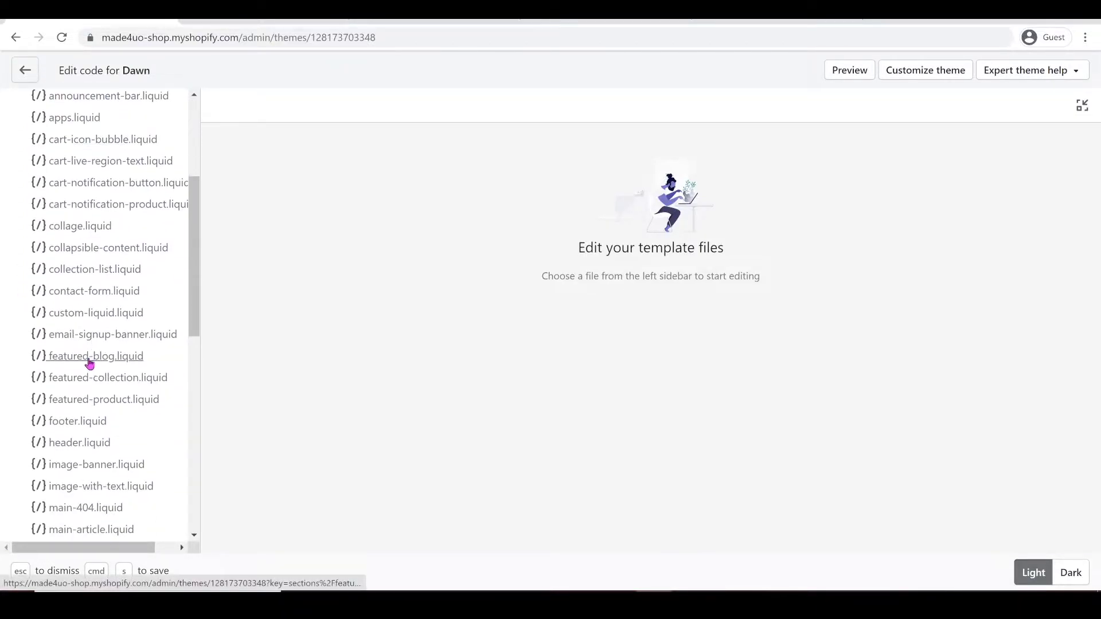
pyautogui.click(68, 443)
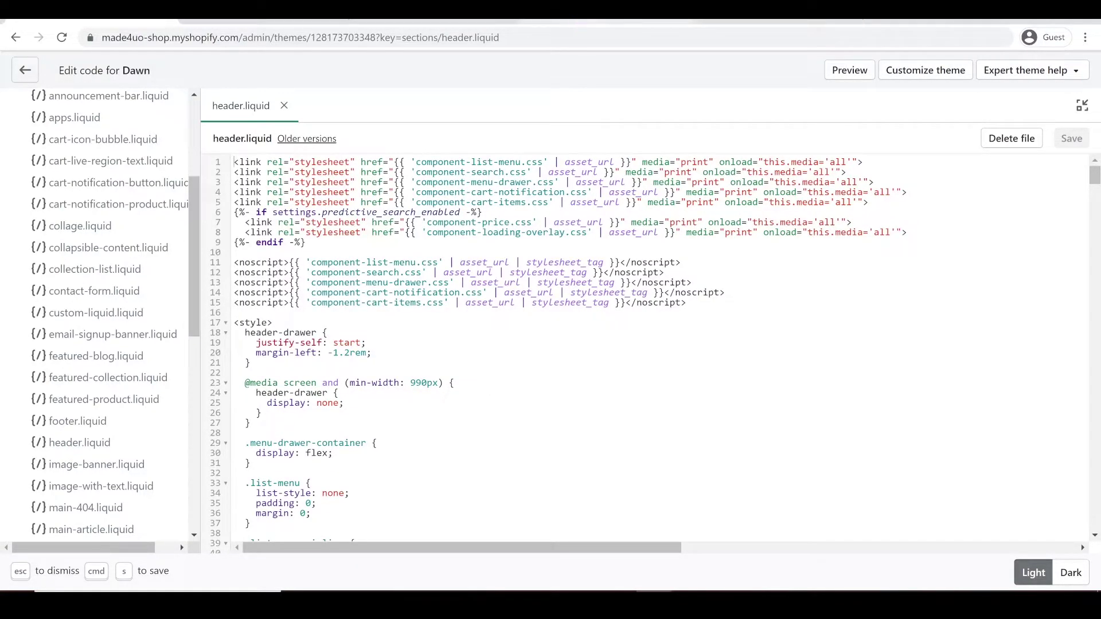
pyautogui.hotkey('ctrl', 'Tab')
pyautogui.scroll(-5, 854, 295)
pyautogui.scroll(-3, 851, 298)
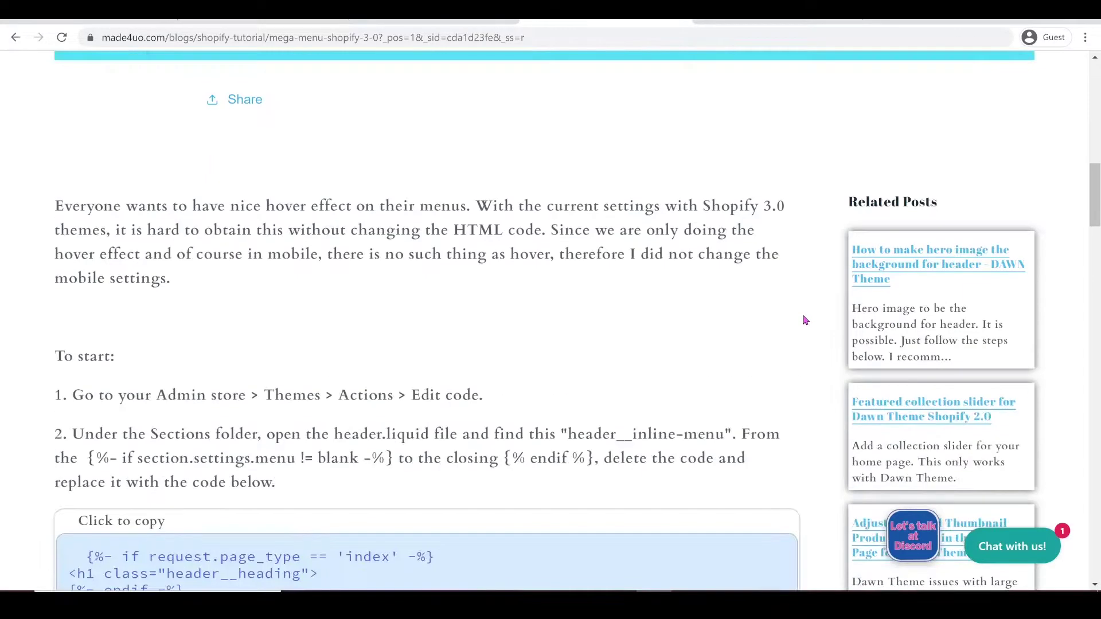
pyautogui.scroll(-3, 803, 320)
# Select the header__inline-menu class name in step 2 and return to the header.liquid editor.
pyautogui.moveTo(726, 218); pyautogui.dragTo(570, 218)
pyautogui.hotkey('ctrl', 'c')
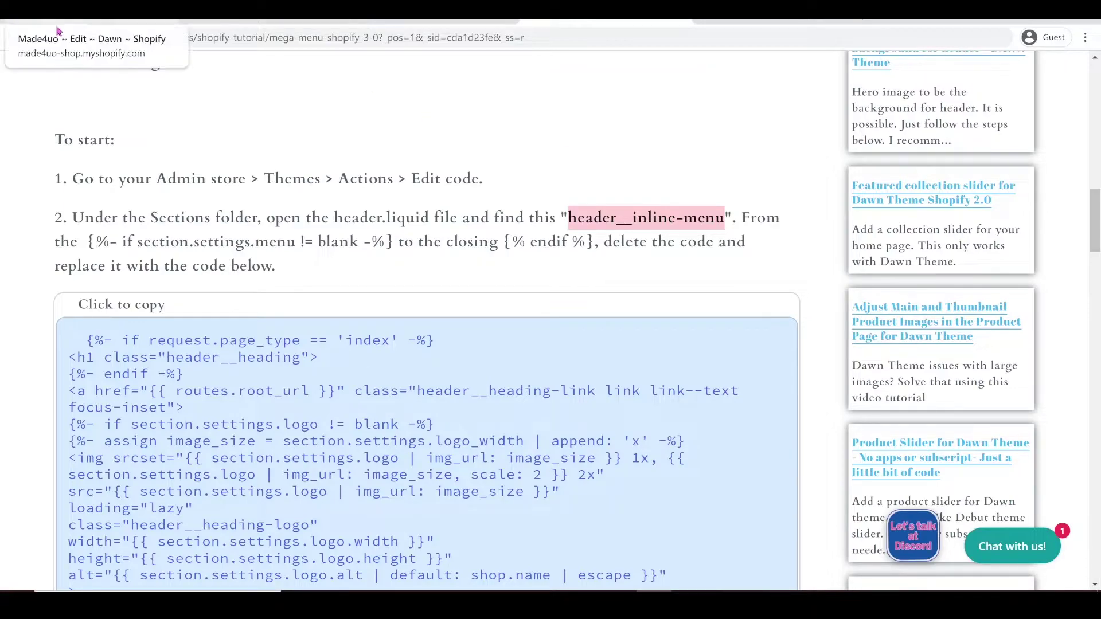
pyautogui.click(95, 11)
# Search header.liquid for header__inline-menu and focus the matching nav line.
pyautogui.click(564, 324)
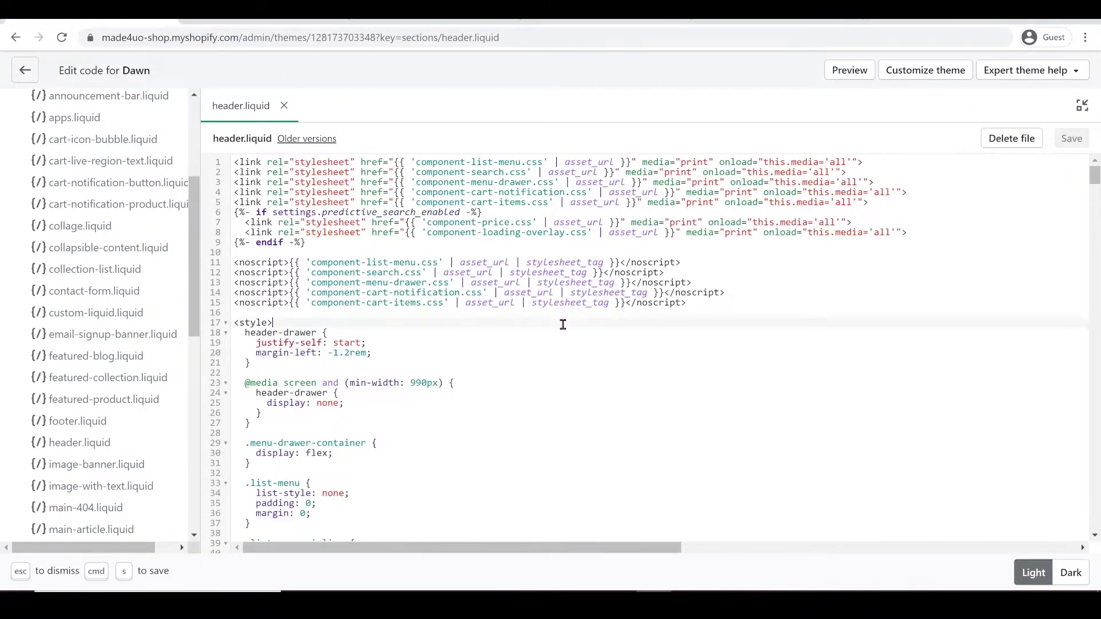
pyautogui.hotkey('ctrl', 'f')
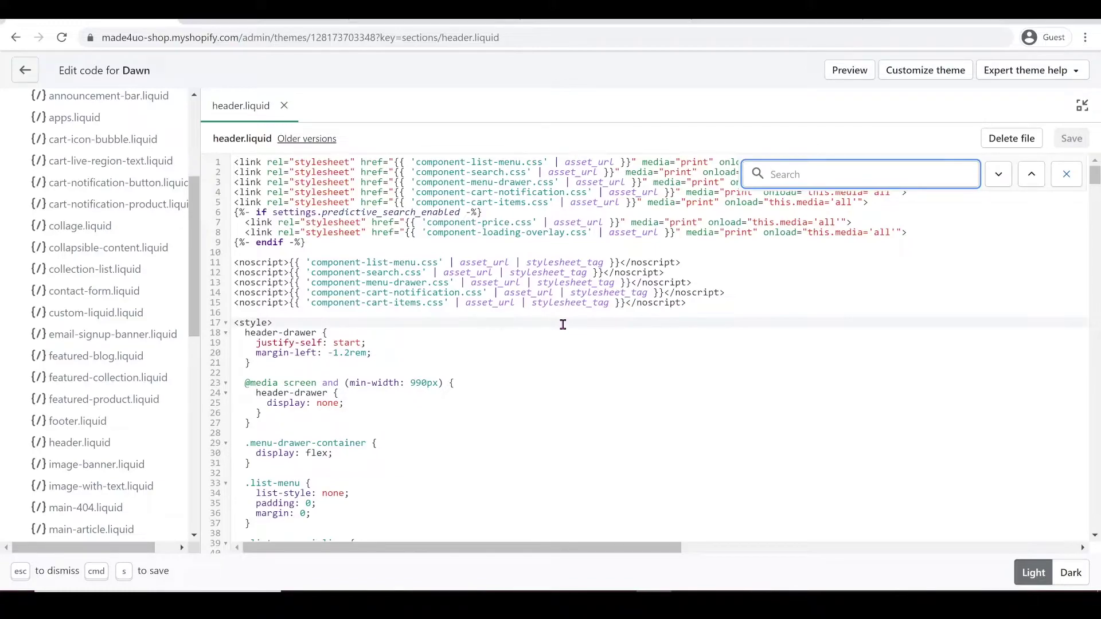
pyautogui.hotkey('ctrl', 'v')
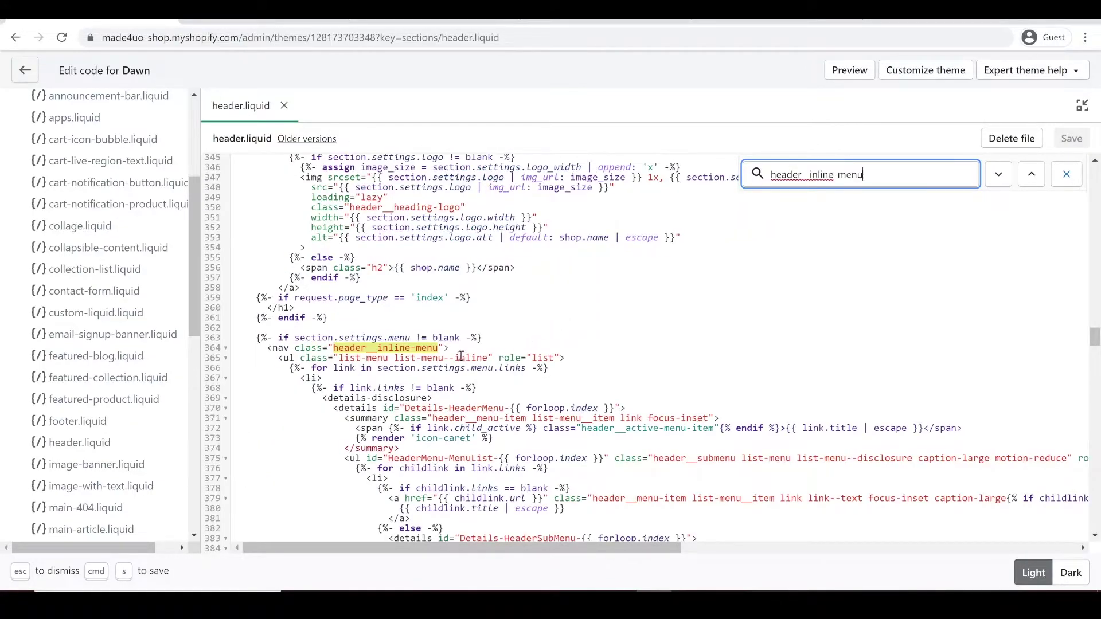
pyautogui.scroll(-3, 457, 356)
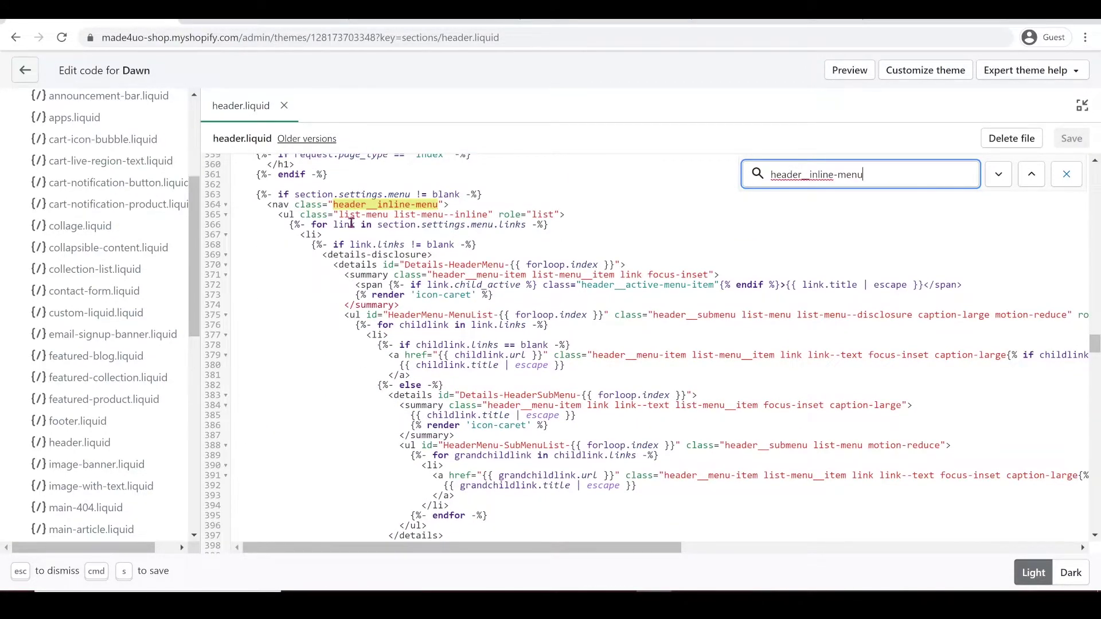
pyautogui.click(280, 207)
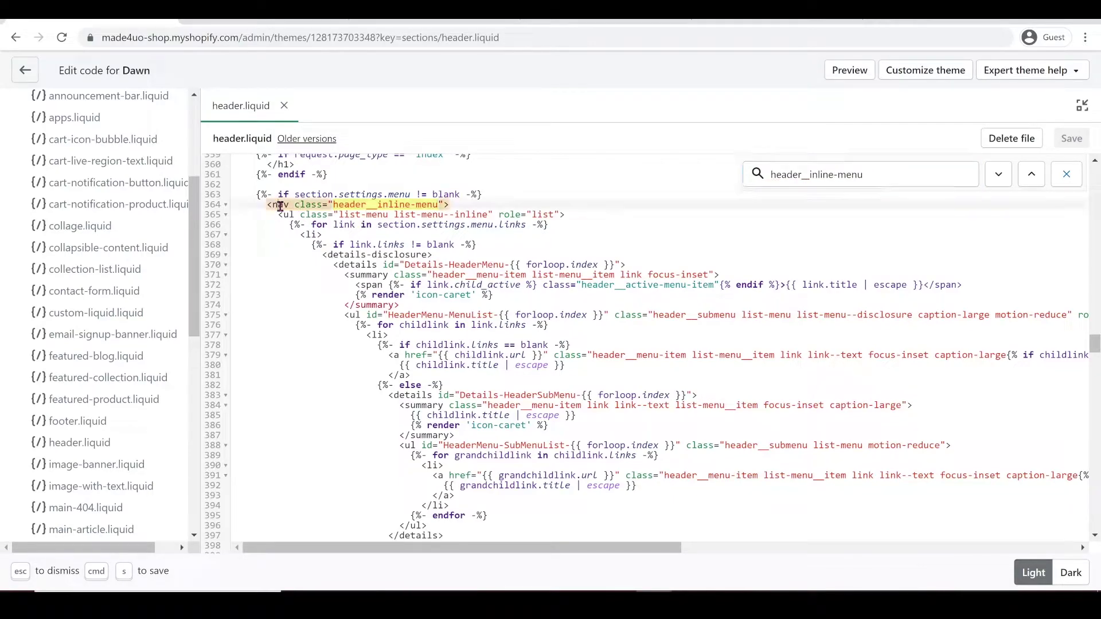
pyautogui.scroll(-3, 327, 222)
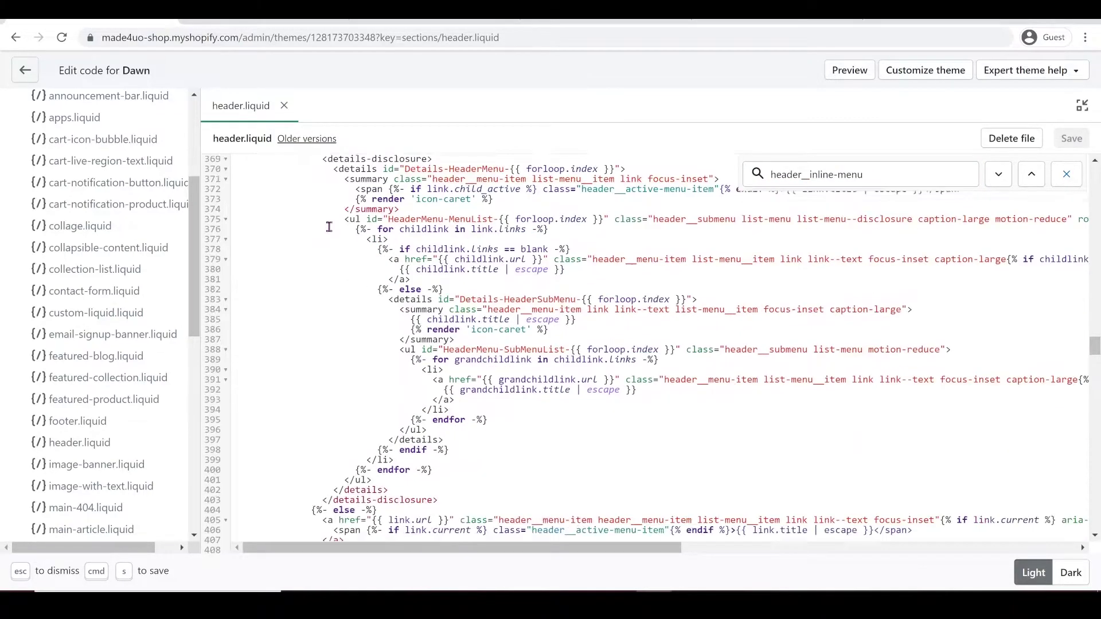
pyautogui.scroll(-2, 314, 333)
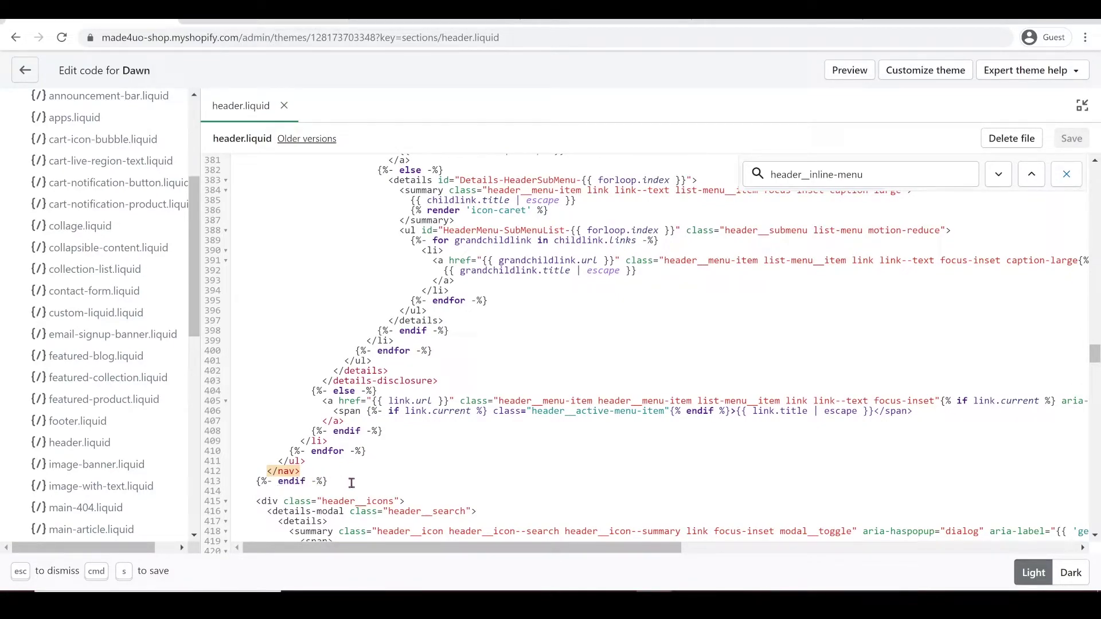
pyautogui.moveTo(280, 469); pyautogui.dragTo(274, 360)
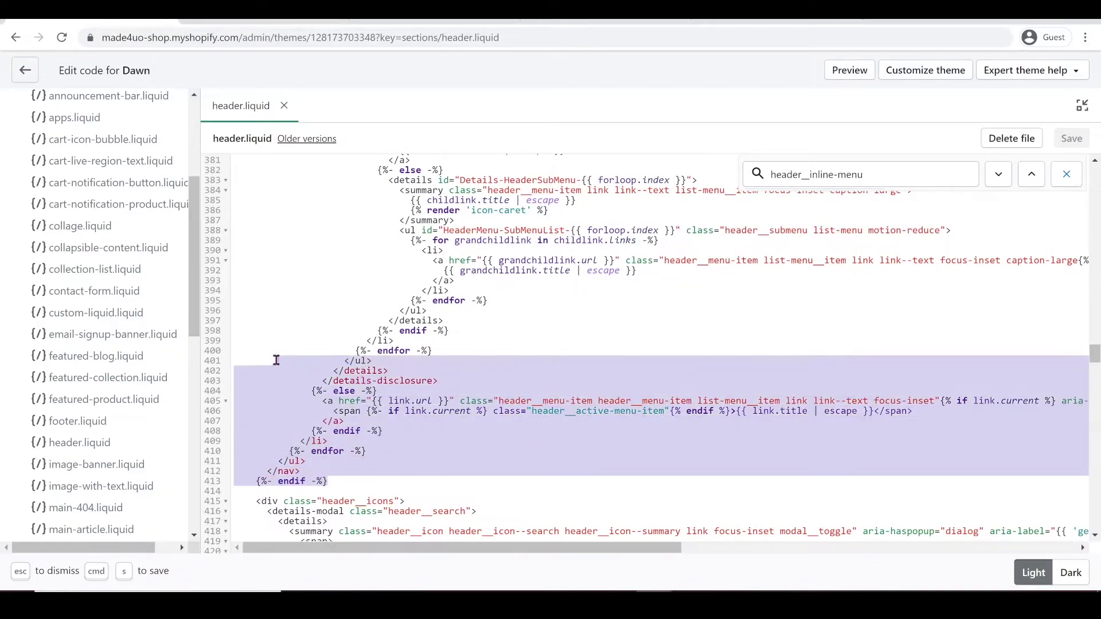
pyautogui.scroll(2, 275, 359)
pyautogui.scroll(5, 270, 354)
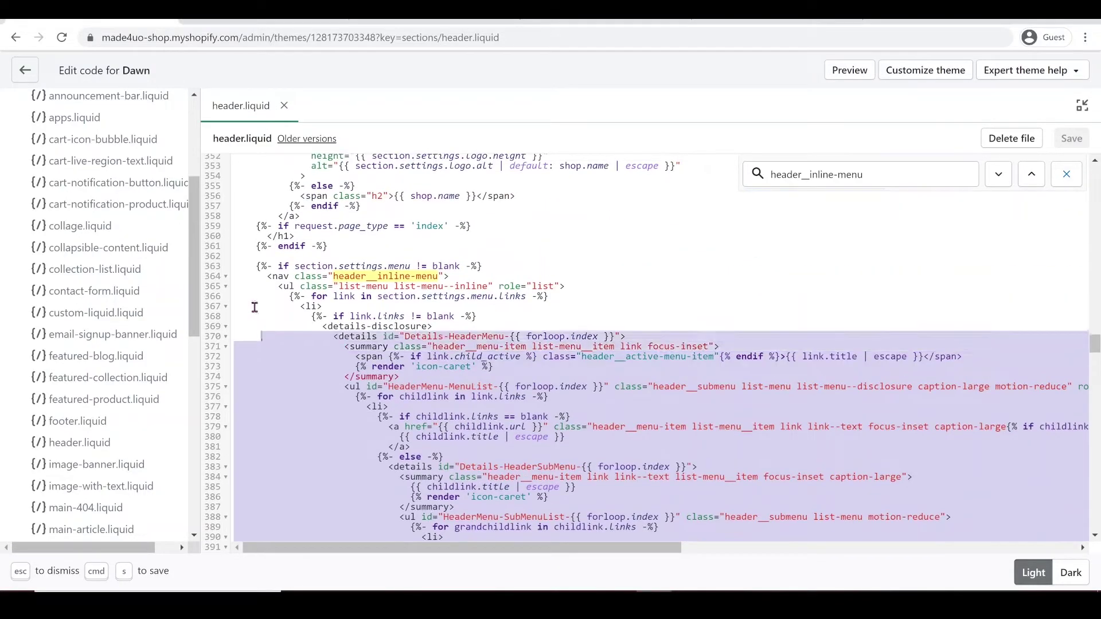
pyautogui.moveTo(274, 359); pyautogui.dragTo(233, 267)
pyautogui.scroll(-3, 396, 396)
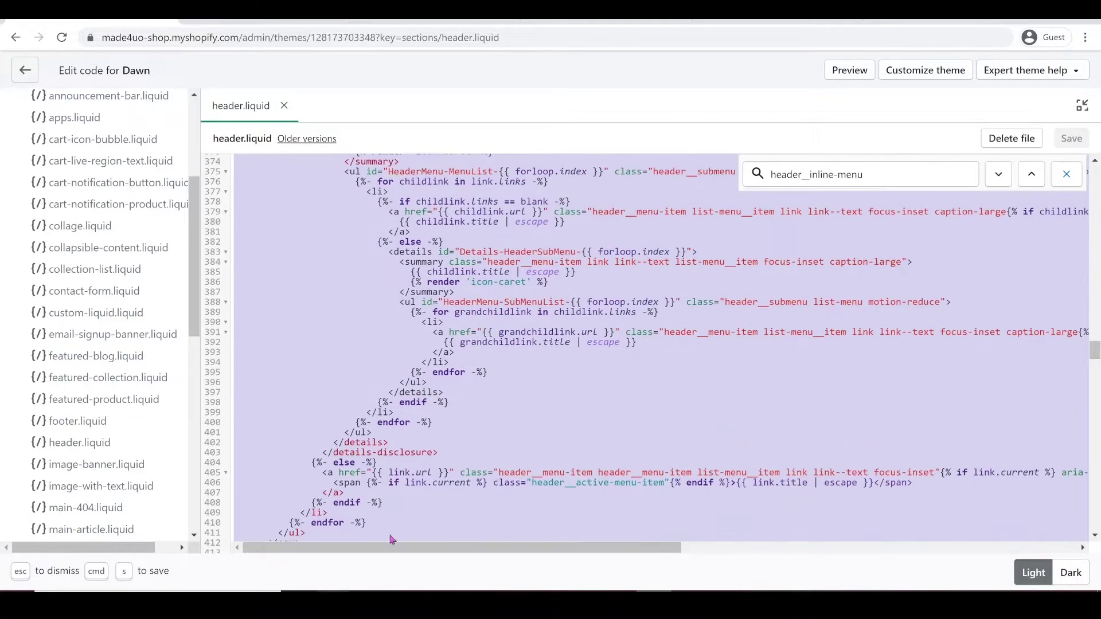
pyautogui.scroll(-2, 317, 501)
pyautogui.scroll(4, 327, 457)
pyautogui.scroll(4, 337, 393)
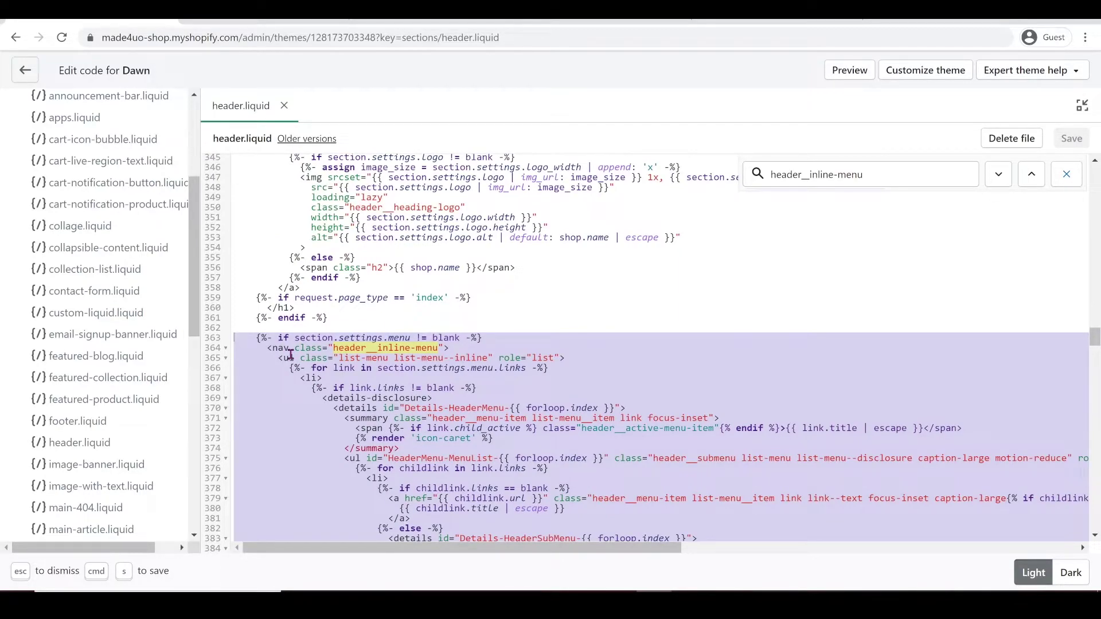
# Delete the inline-menu block and turn the '======== mega menu' line into a Liquid comment.
pyautogui.press('Delete')
pyautogui.write('======== mega menu')
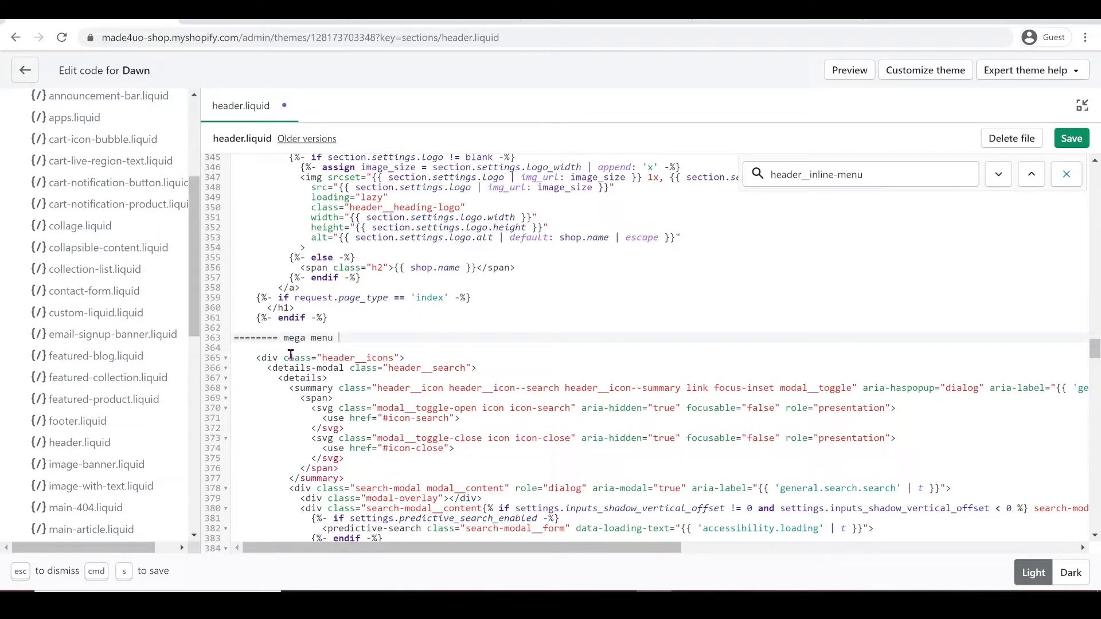
pyautogui.write('===============')
pyautogui.moveTo(436, 339); pyautogui.dragTo(220, 340)
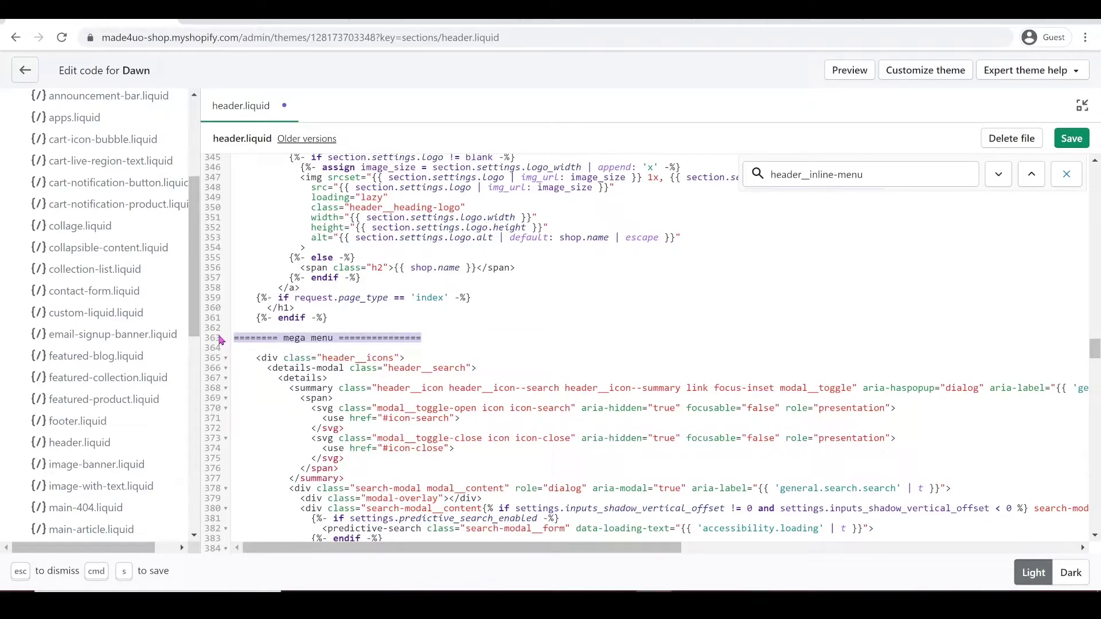
pyautogui.press('super+slash')
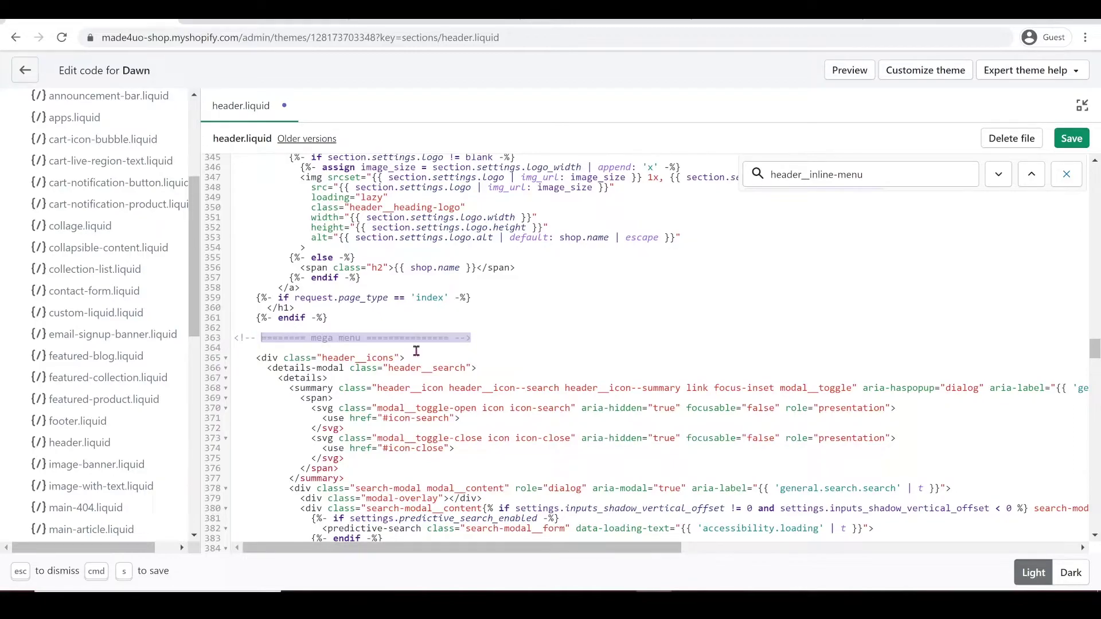
pyautogui.moveTo(487, 339); pyautogui.dragTo(205, 342)
pyautogui.press('super+c')
# Duplicate the mega menu comment marker on a new line below, then go to the tutorial.
pyautogui.click(238, 347)
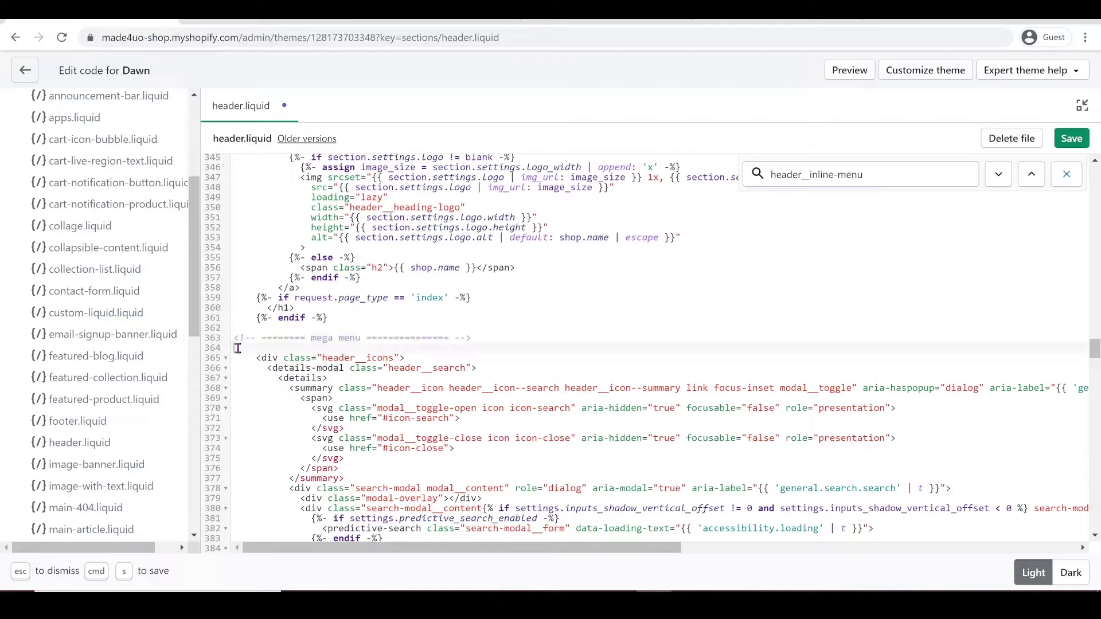
pyautogui.press('Return')
pyautogui.press('Return')
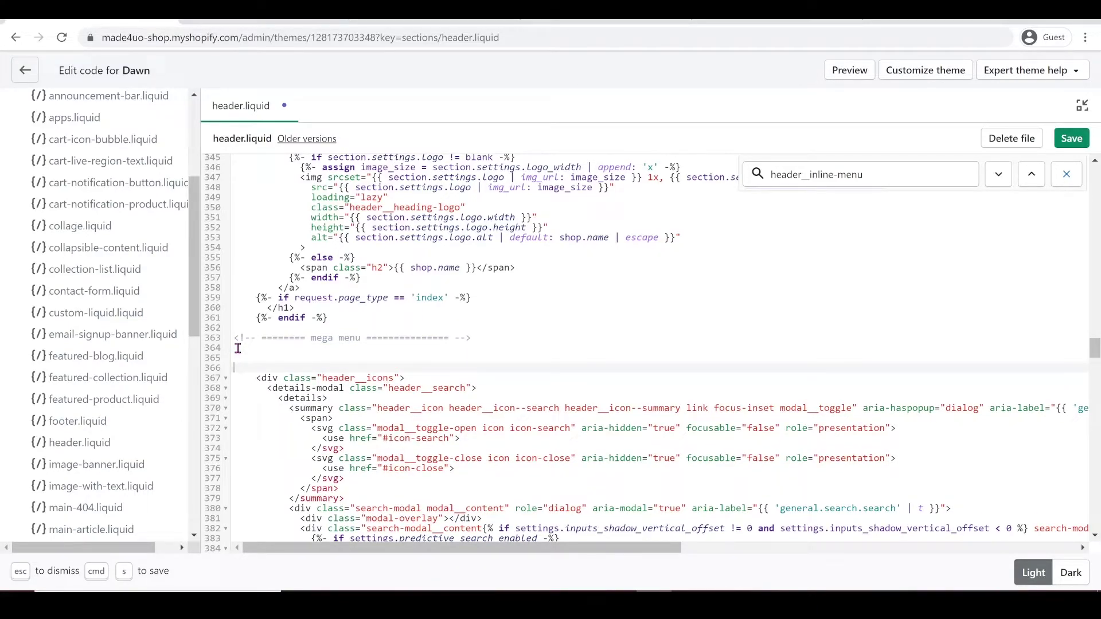
pyautogui.press('super+v')
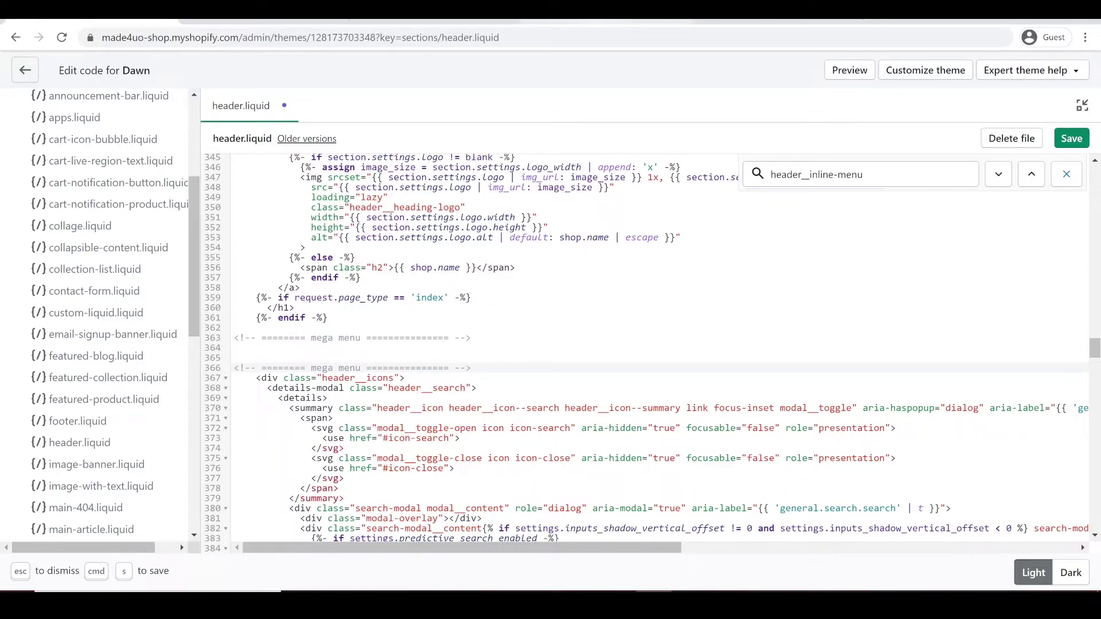
pyautogui.hotkey('ctrl', 'Tab')
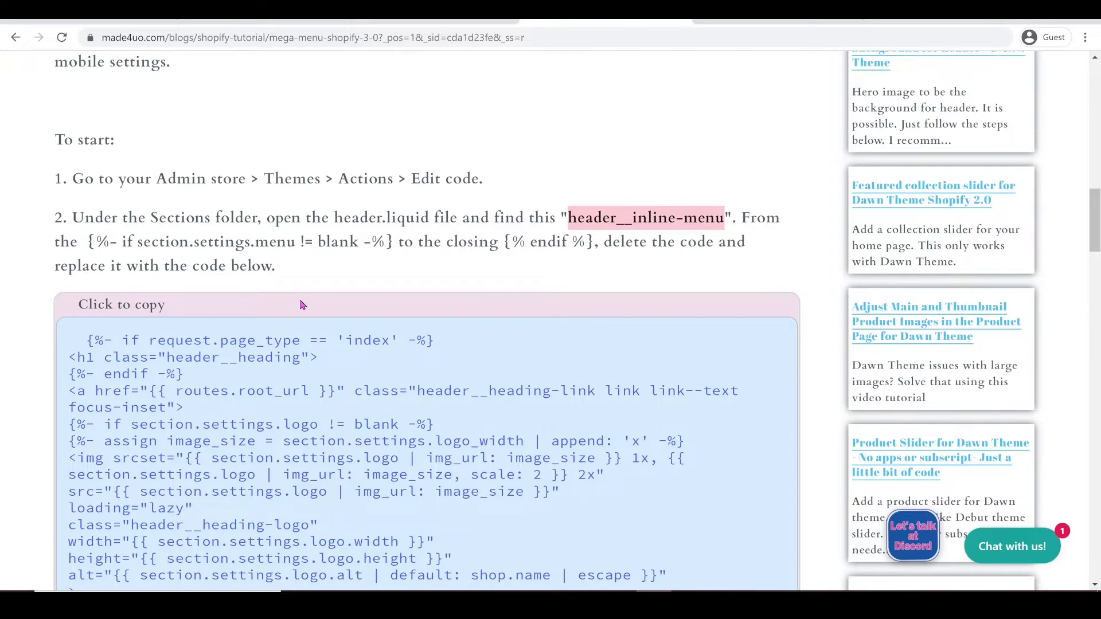
# Copy the tutorial's mega-menu code and paste it between the two comment markers.
pyautogui.click(301, 305)
pyautogui.hotkey('ctrl', 'Tab')
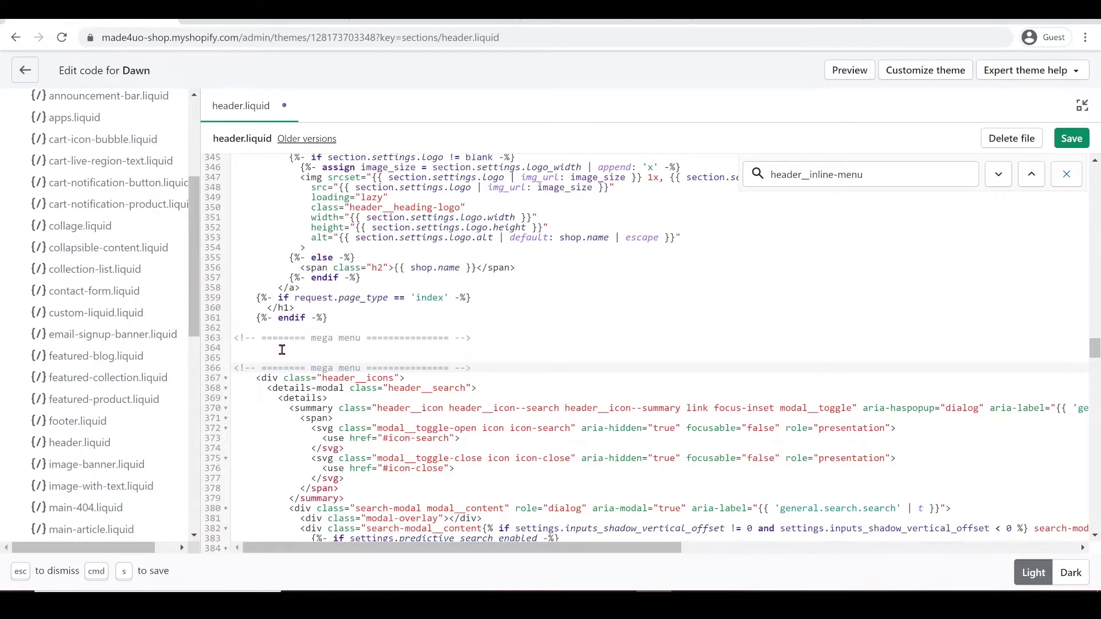
pyautogui.click(281, 349)
pyautogui.hotkey('ctrl', 'v')
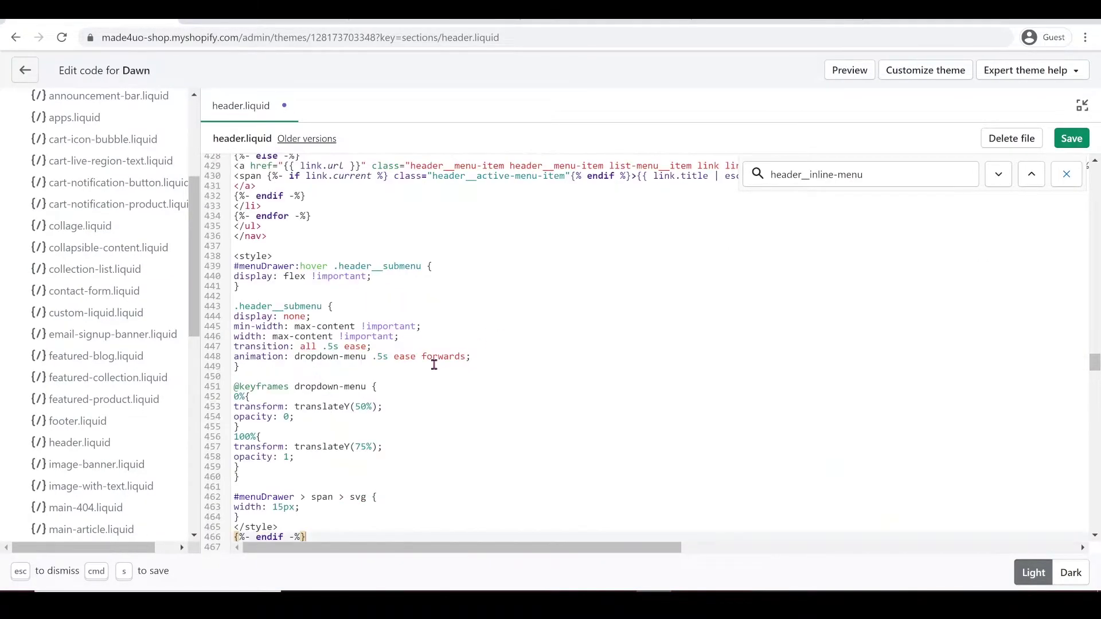
# Auto-indent the pasted mega-menu code and save header.liquid.
pyautogui.moveTo(341, 464)
pyautogui.mouseDown()
pyautogui.moveTo(248, 191)
pyautogui.moveTo(226, 216)
pyautogui.moveTo(238, 301)
pyautogui.mouseUp()
pyautogui.hotkey('shift', 'Tab')
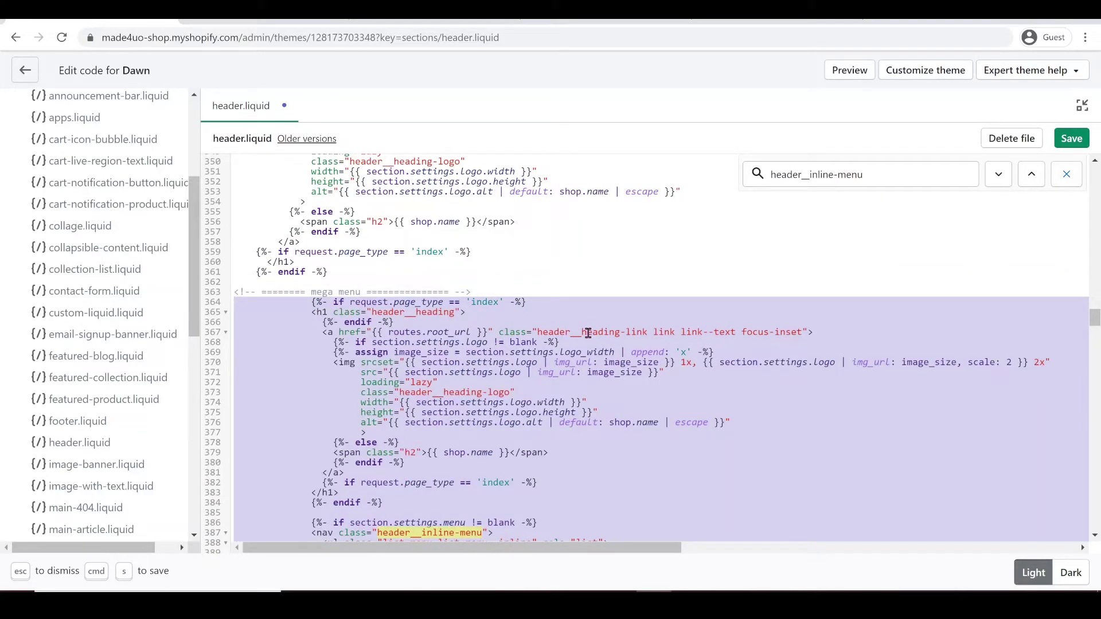
pyautogui.hotkey('ctrl', 's')
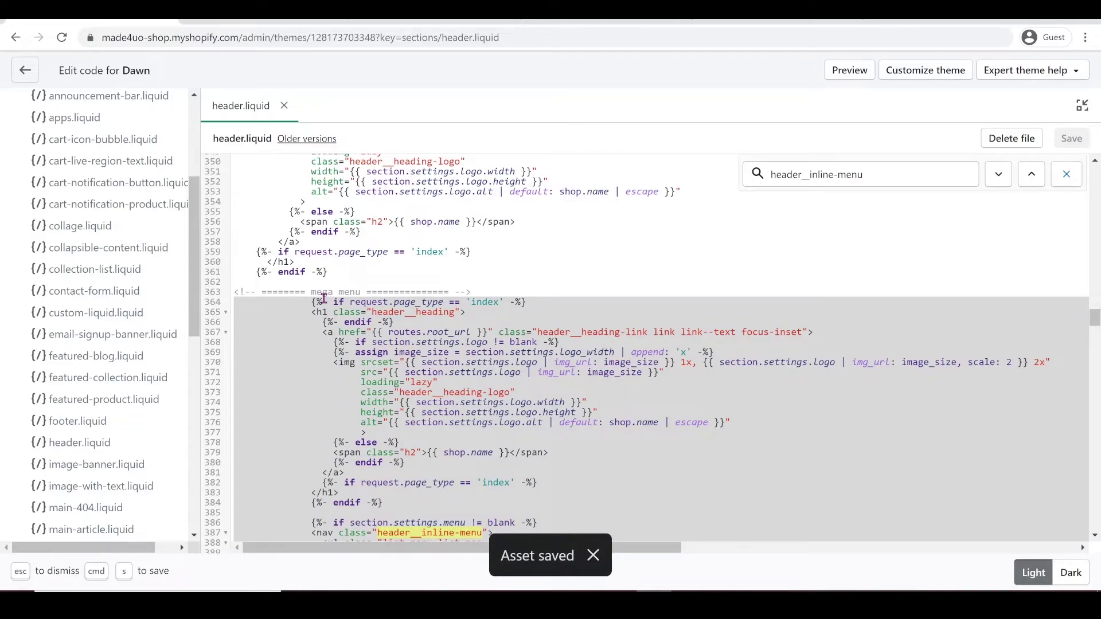
# Preview the storefront maximized and hover Catalog and Contact to show their dropdowns.
pyautogui.click(834, 74)
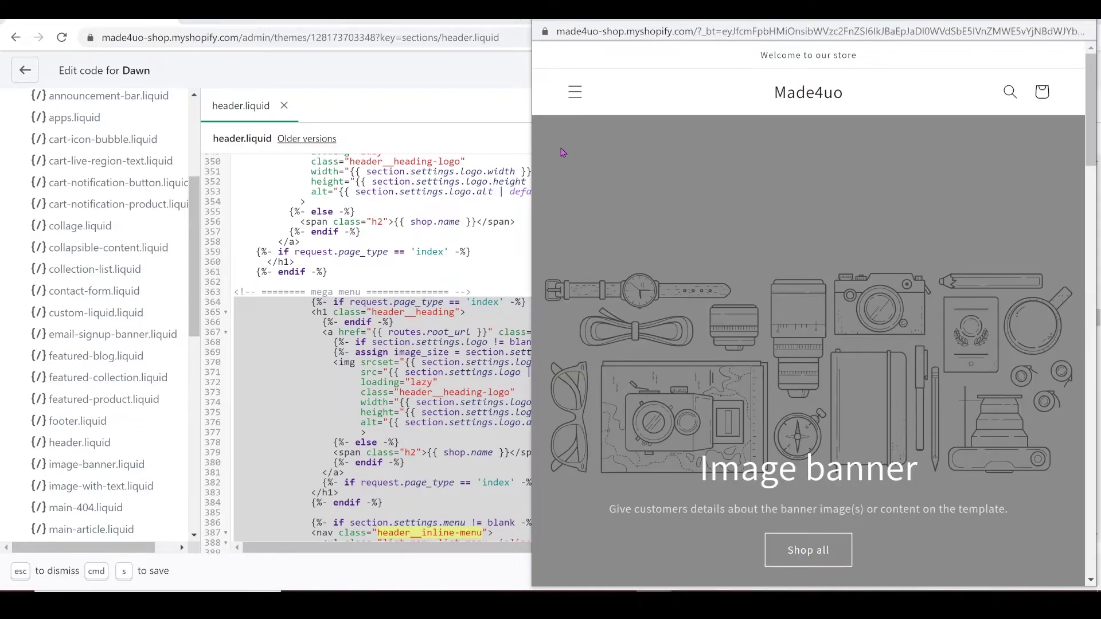
pyautogui.press('super+Up')
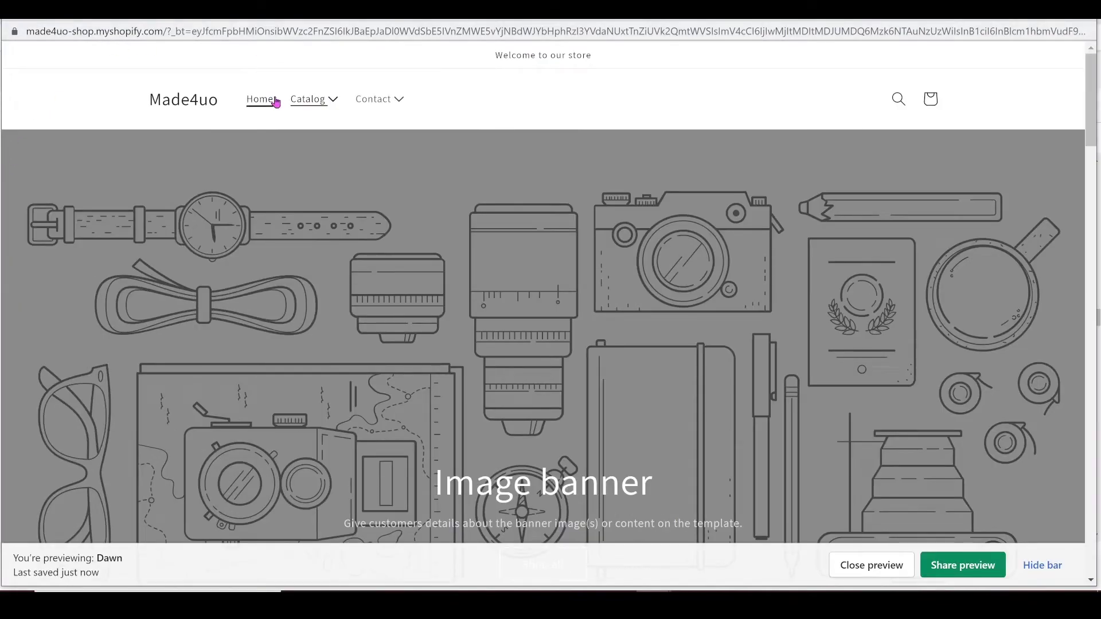
pyautogui.click(312, 105)
pyautogui.click(387, 108)
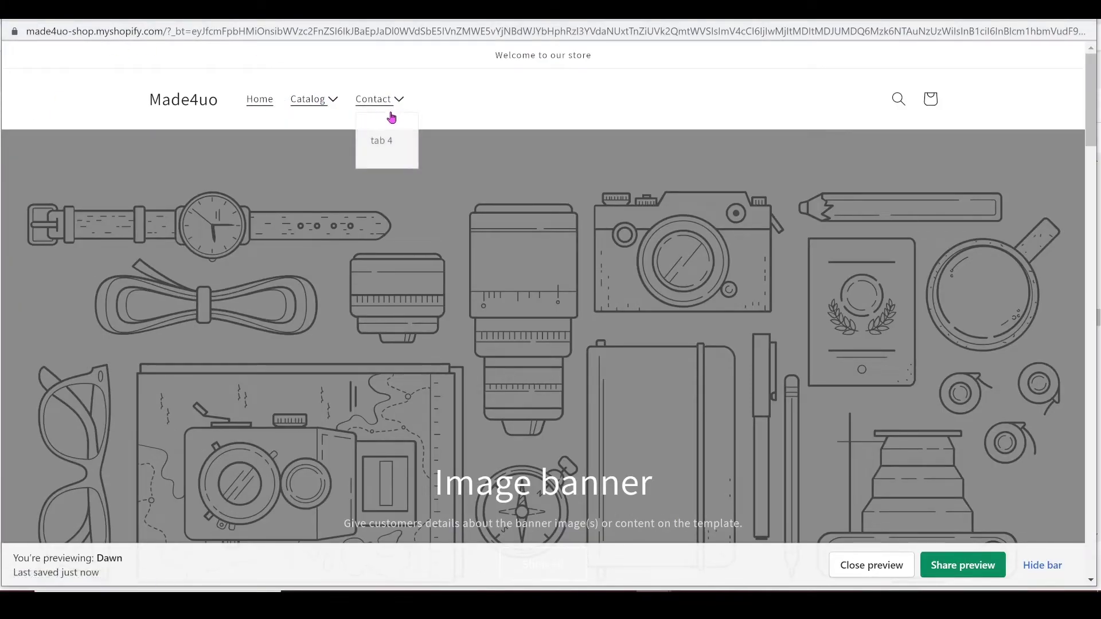
pyautogui.click(465, 114)
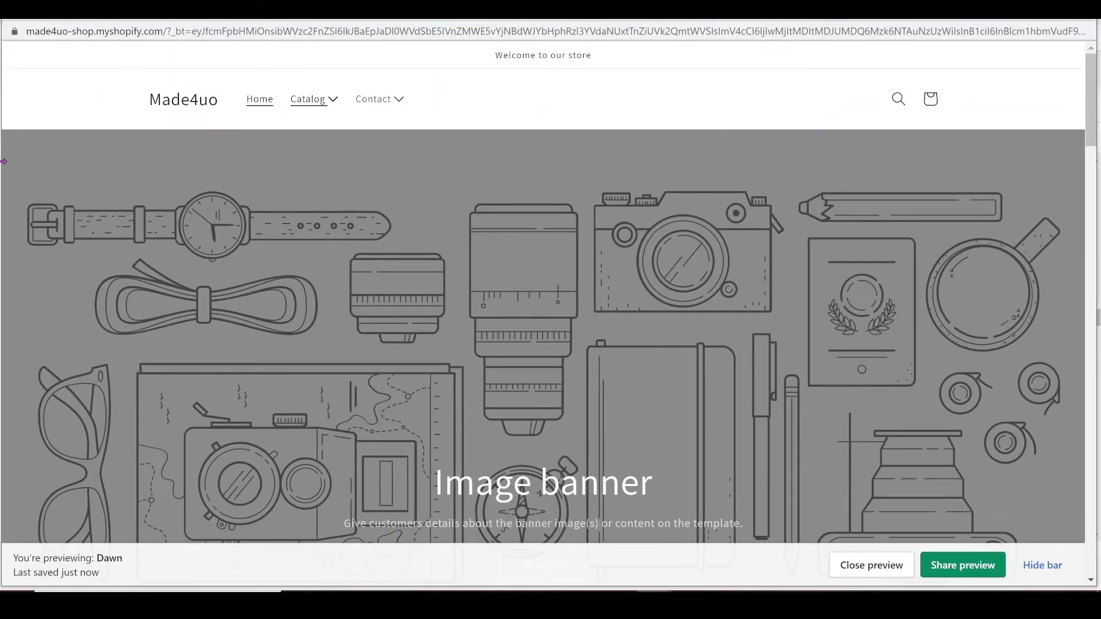
# Narrow the preview to mobile width and open then close the hamburger menu drawer.
pyautogui.moveTo(4, 161); pyautogui.dragTo(612, 239)
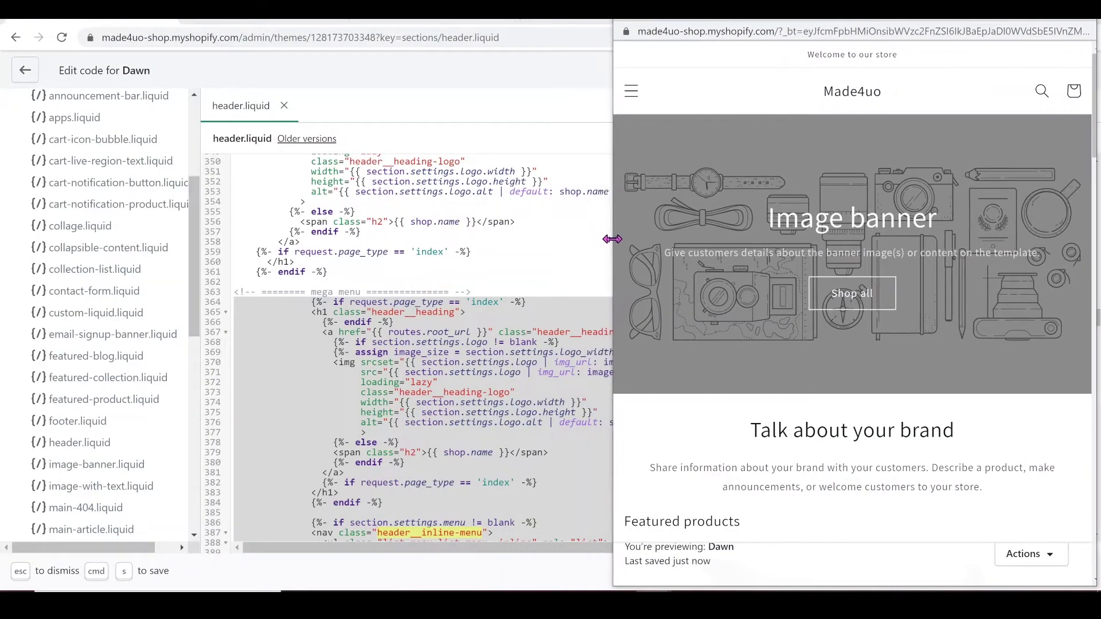
pyautogui.click(633, 92)
pyautogui.click(634, 93)
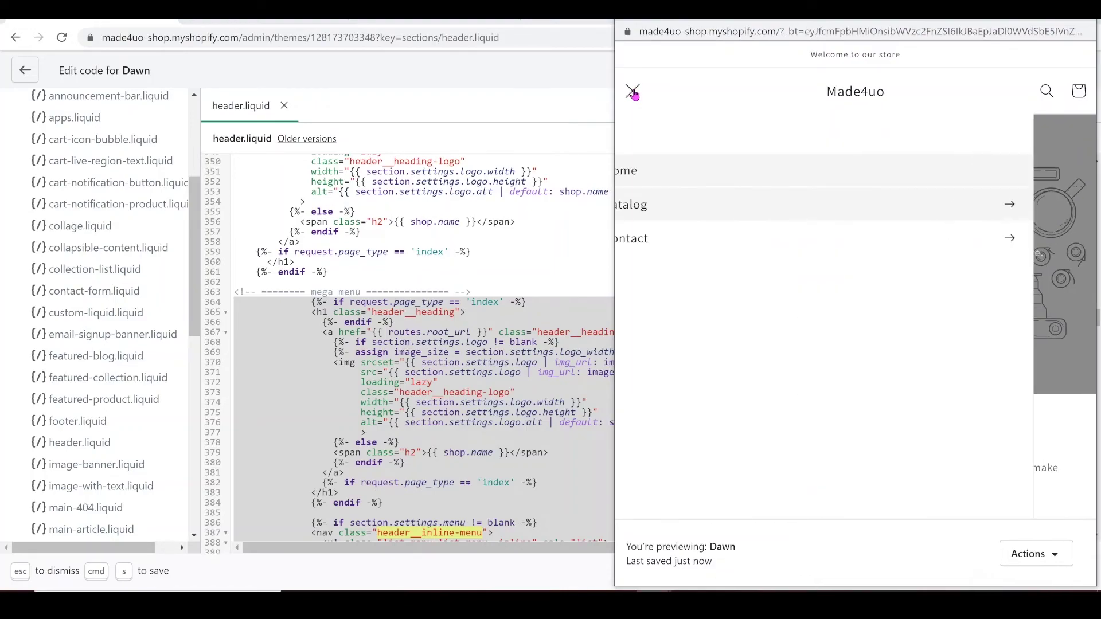
pyautogui.click(634, 93)
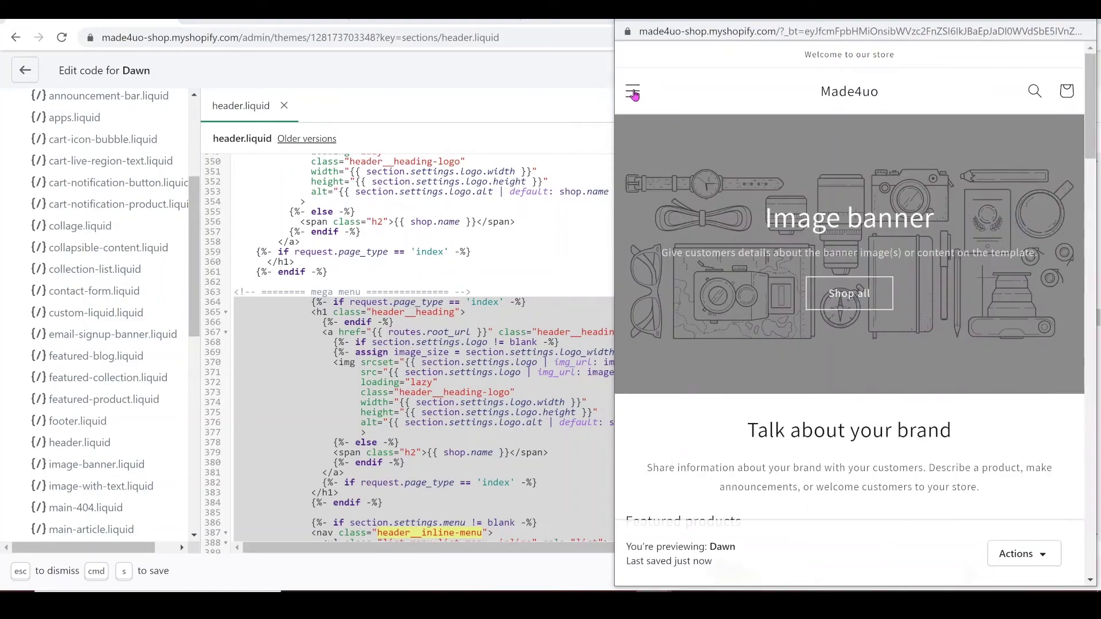